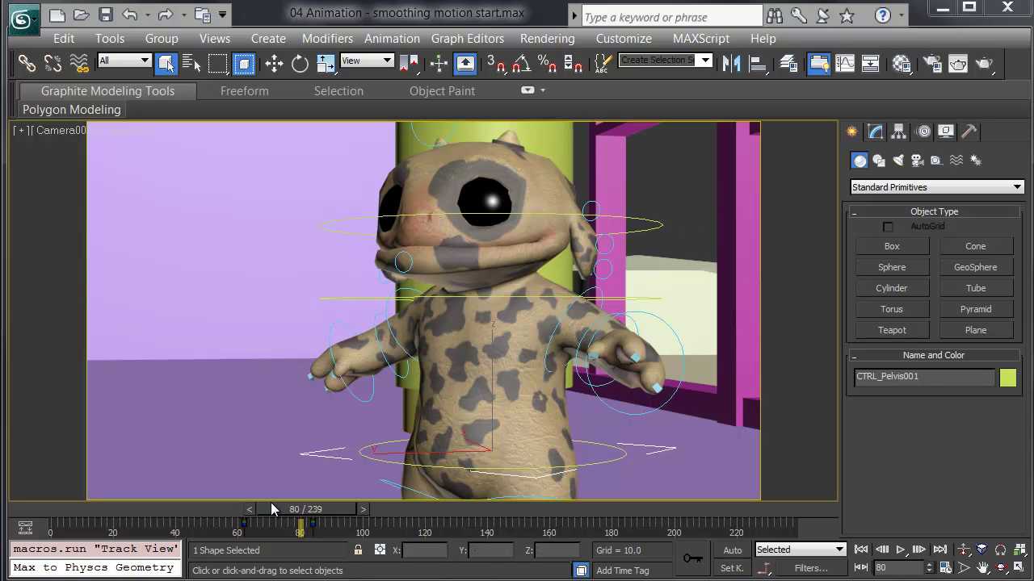
- Scrub the animation forward and then back to frame 102 to review the motion
{"action": "left_click_drag", "start_coordinate": [276, 510], "coordinate": [470, 502]}
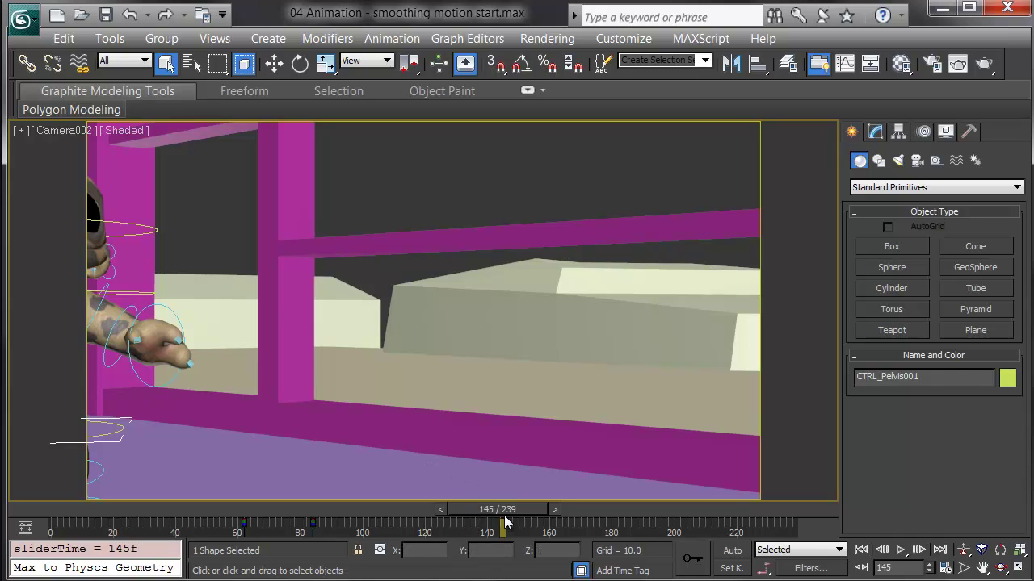
{"action": "left_click_drag", "start_coordinate": [508, 515], "coordinate": [374, 514]}
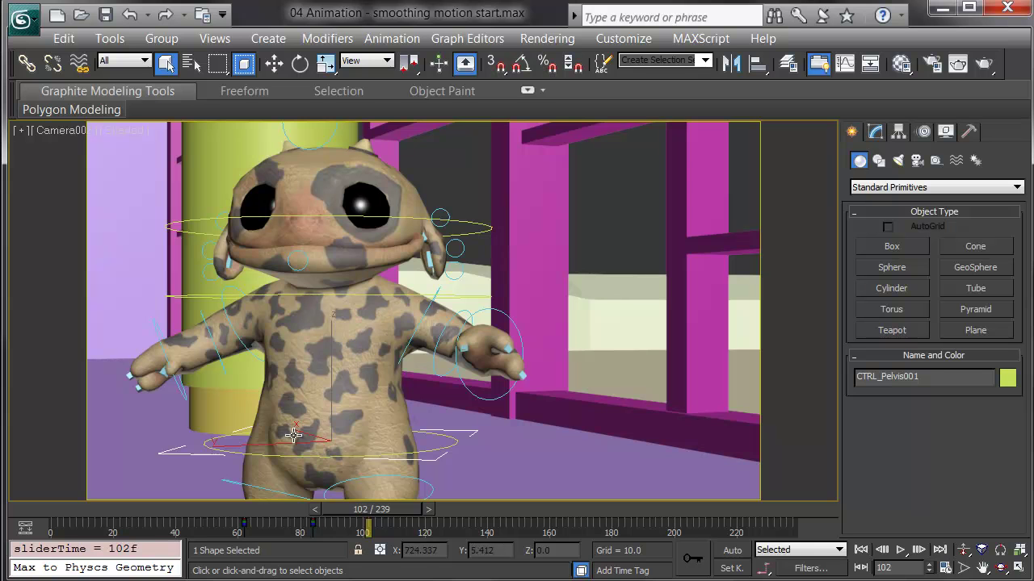
- Show only the pelvis X Rotation curve and set both its keys to Auto tangents
{"action": "left_click", "coordinate": [25, 529]}
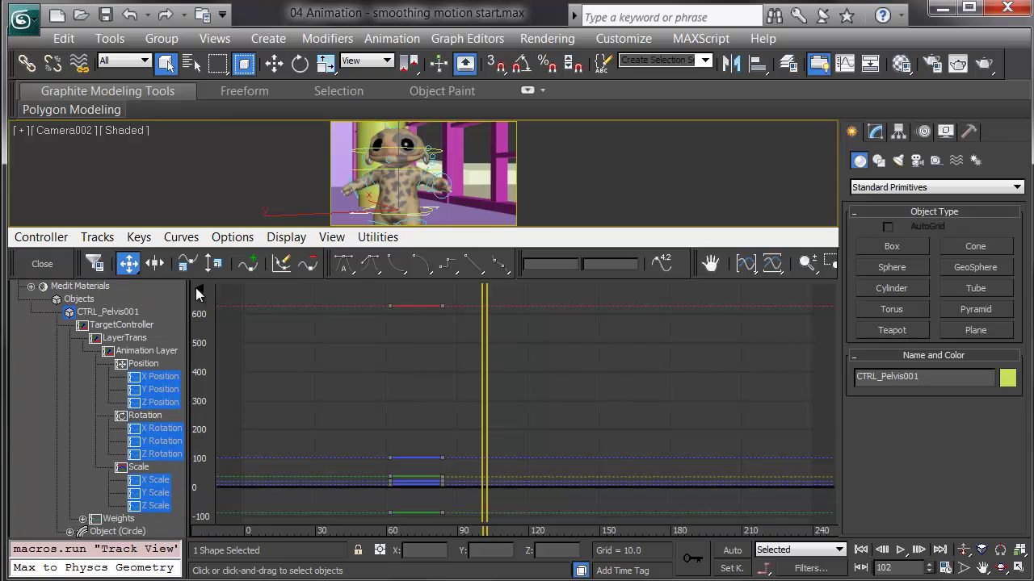
{"action": "left_click", "coordinate": [157, 432]}
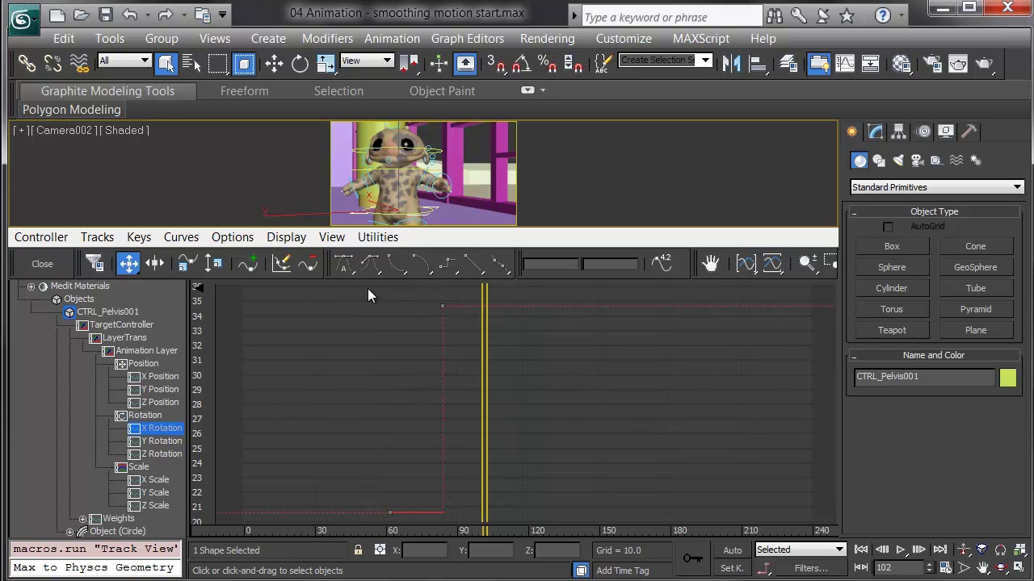
{"action": "left_click_drag", "start_coordinate": [469, 520], "coordinate": [469, 521]}
{"action": "left_click", "coordinate": [351, 270]}
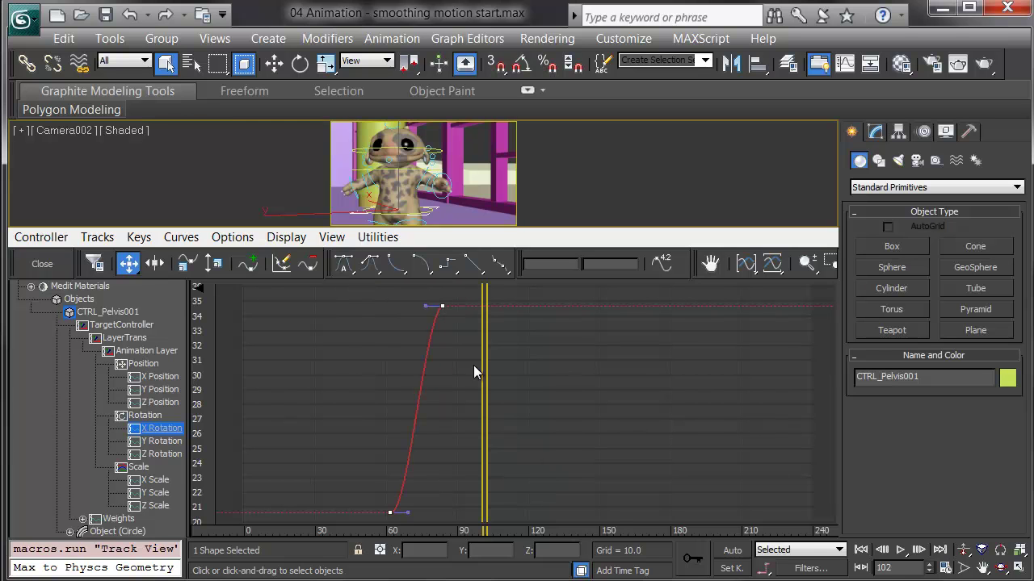
- Give the pelvis X Rotation key at frame 62 a Fast tangent
{"action": "left_click", "coordinate": [512, 382]}
{"action": "left_click_drag", "start_coordinate": [435, 517], "coordinate": [435, 517]}
{"action": "left_click", "coordinate": [396, 273]}
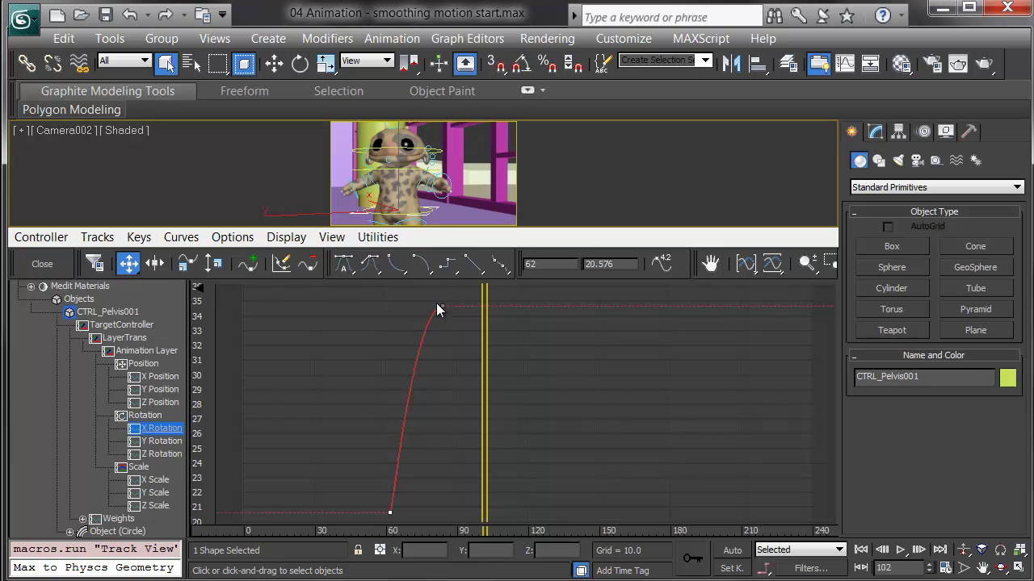
- Close the curve editor, select the chest control and scrub back to frame 74
{"action": "left_click", "coordinate": [43, 264]}
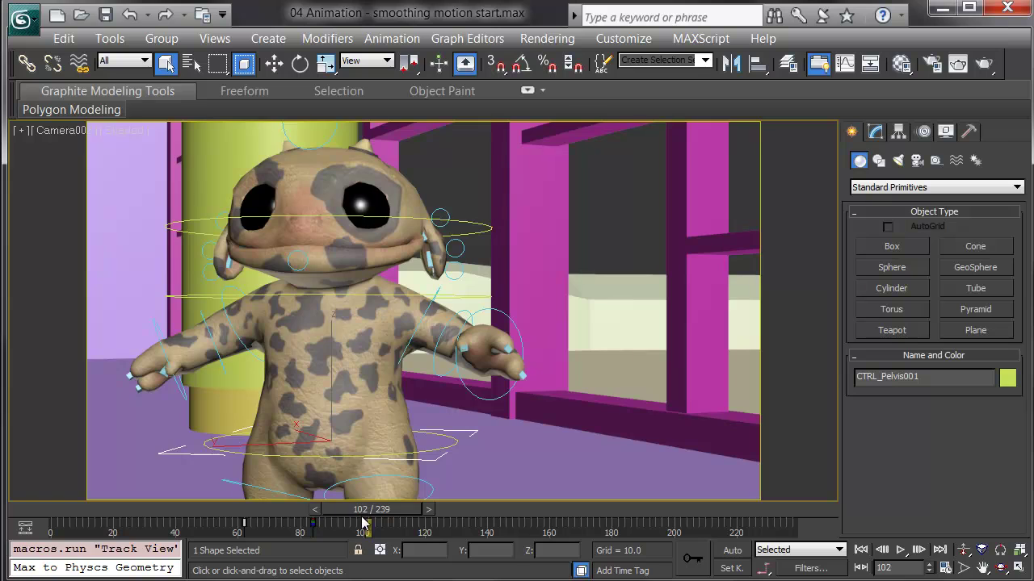
{"action": "left_click_drag", "start_coordinate": [373, 510], "coordinate": [406, 533]}
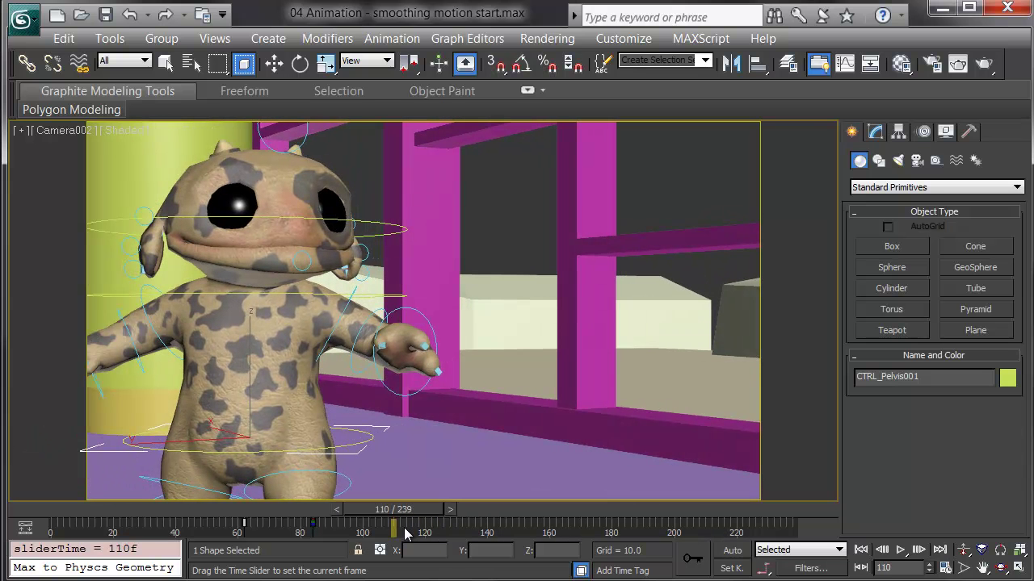
{"action": "left_click", "coordinate": [402, 301]}
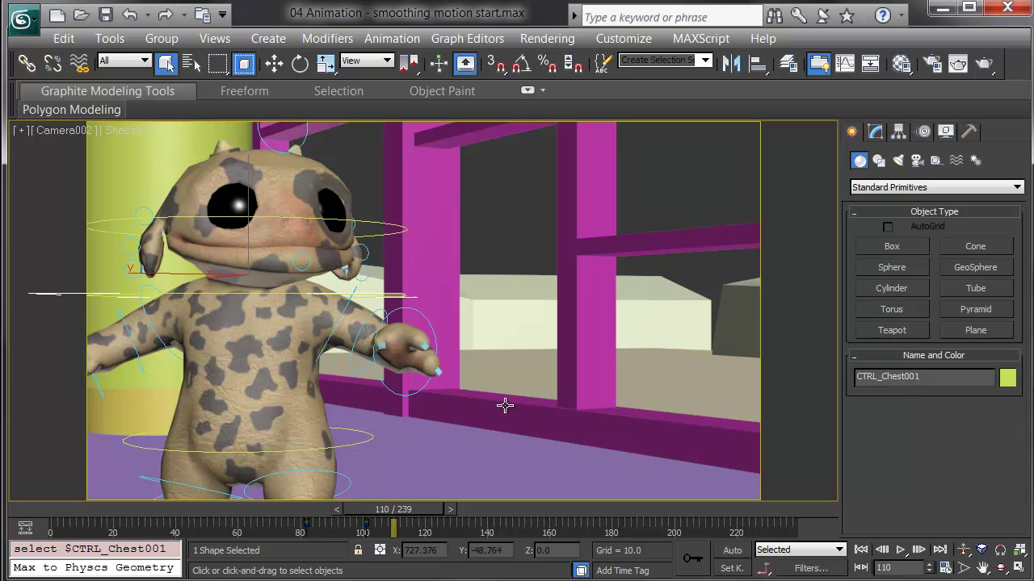
{"action": "left_click_drag", "start_coordinate": [396, 511], "coordinate": [287, 512]}
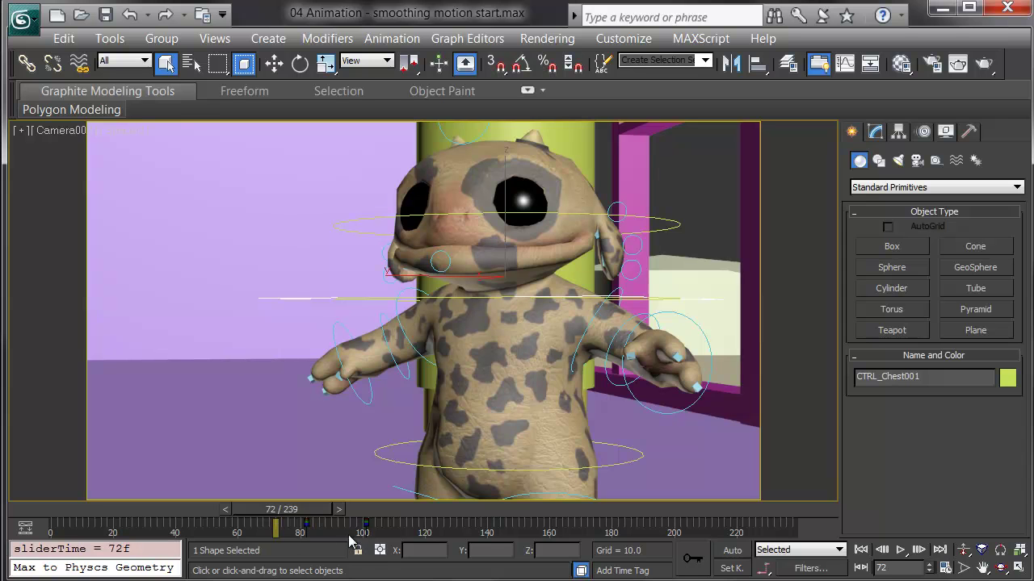
- Show only the chest X Rotation curve and set both its keys to Auto tangents
{"action": "left_click", "coordinate": [25, 528]}
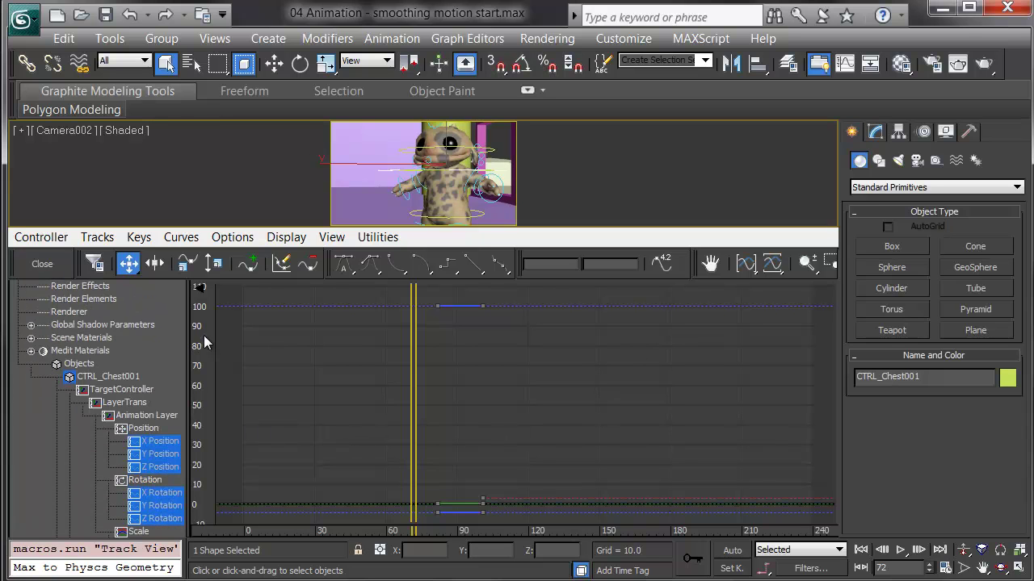
{"action": "left_click", "coordinate": [163, 492]}
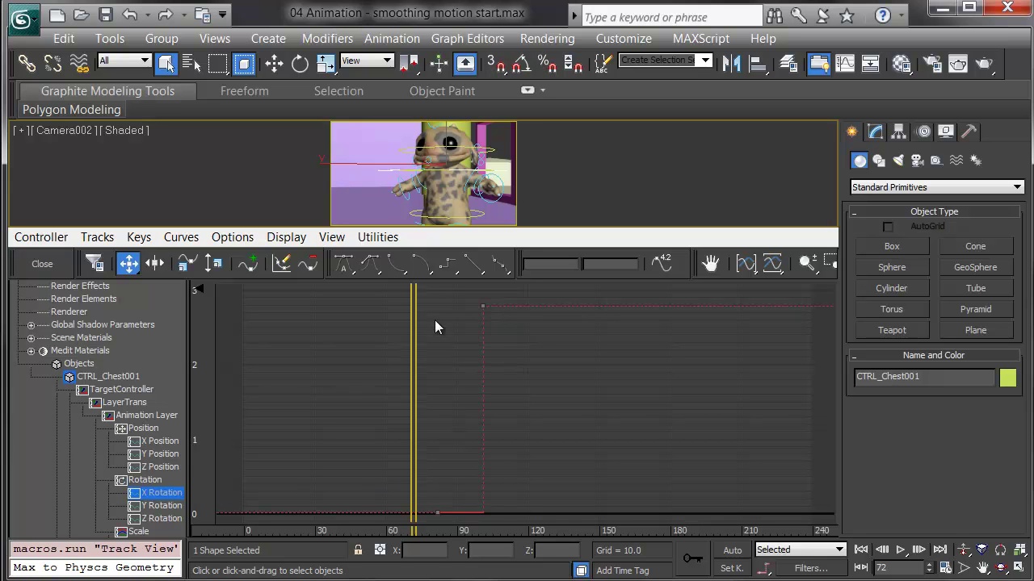
{"action": "left_click_drag", "start_coordinate": [432, 453], "coordinate": [520, 512]}
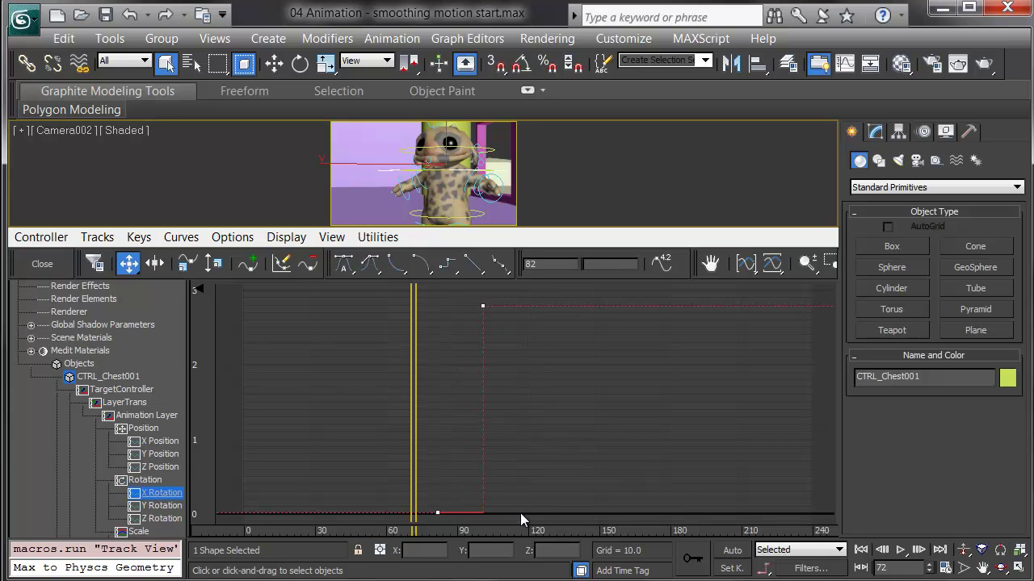
{"action": "left_click", "coordinate": [343, 264]}
- Give the chest X Rotation key at frame 82 a Fast tangent
{"action": "left_click", "coordinate": [521, 428]}
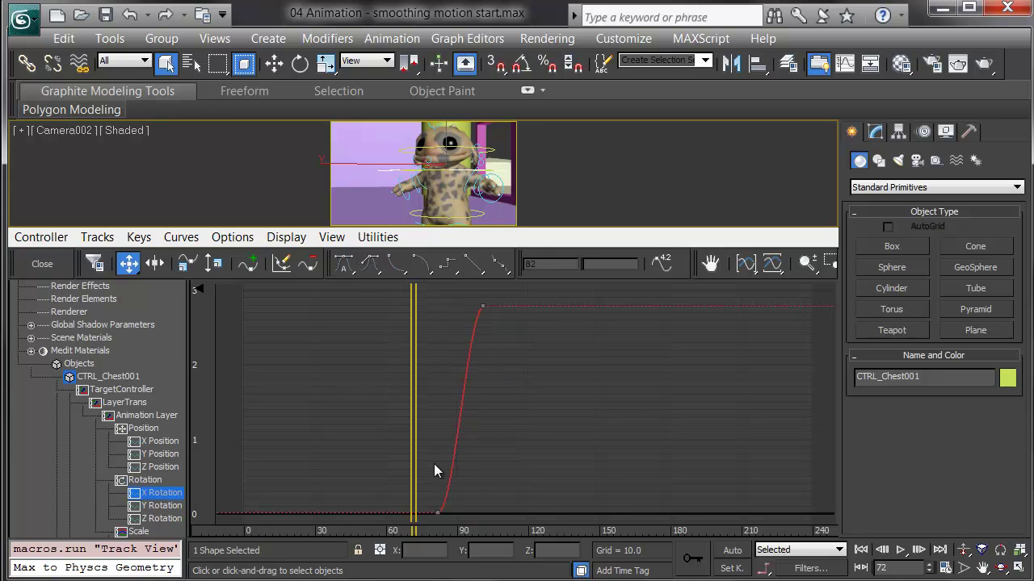
{"action": "left_click_drag", "start_coordinate": [434, 463], "coordinate": [451, 525]}
{"action": "left_click", "coordinate": [400, 263]}
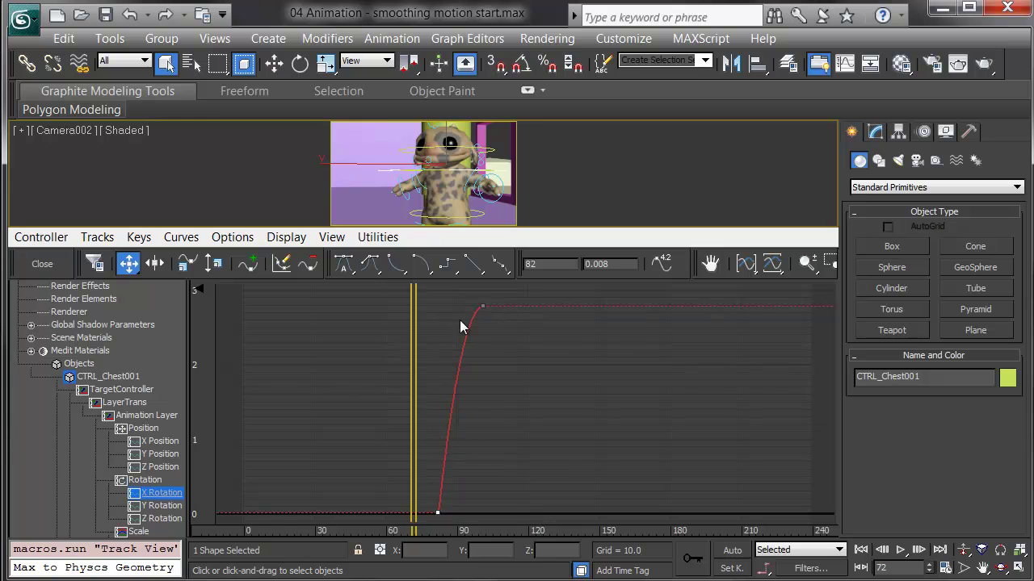
- Close the curve editor, scrub back to frame 26 and select the head control
{"action": "left_click", "coordinate": [43, 264]}
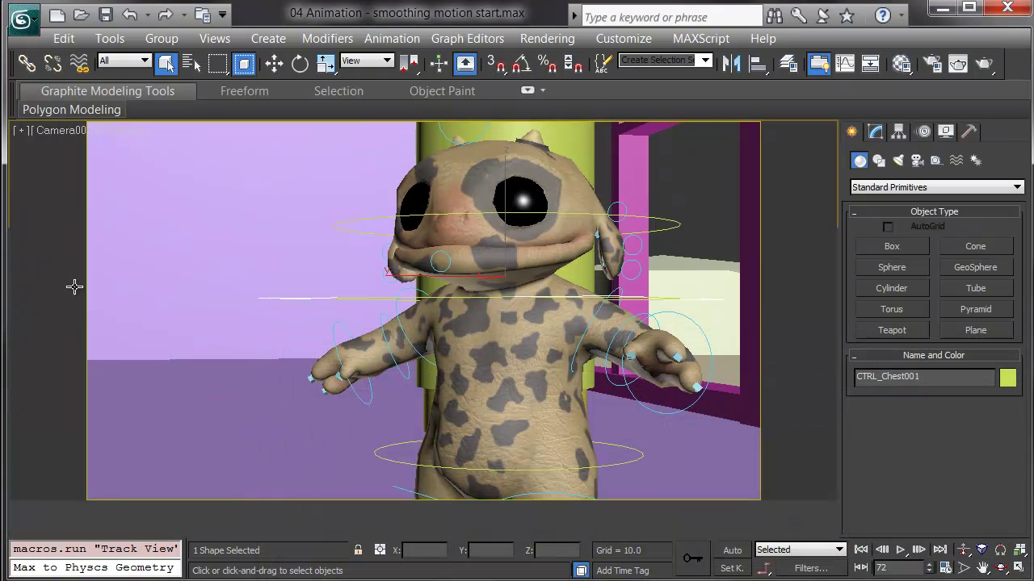
{"action": "left_click_drag", "start_coordinate": [282, 523], "coordinate": [141, 509]}
{"action": "key", "text": "q"}
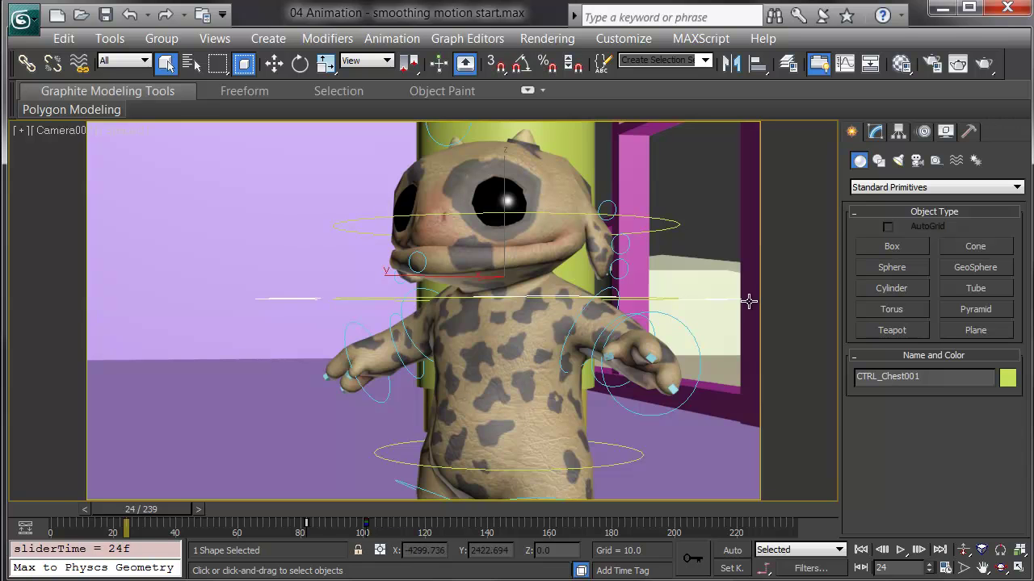
{"action": "left_click", "coordinate": [675, 223]}
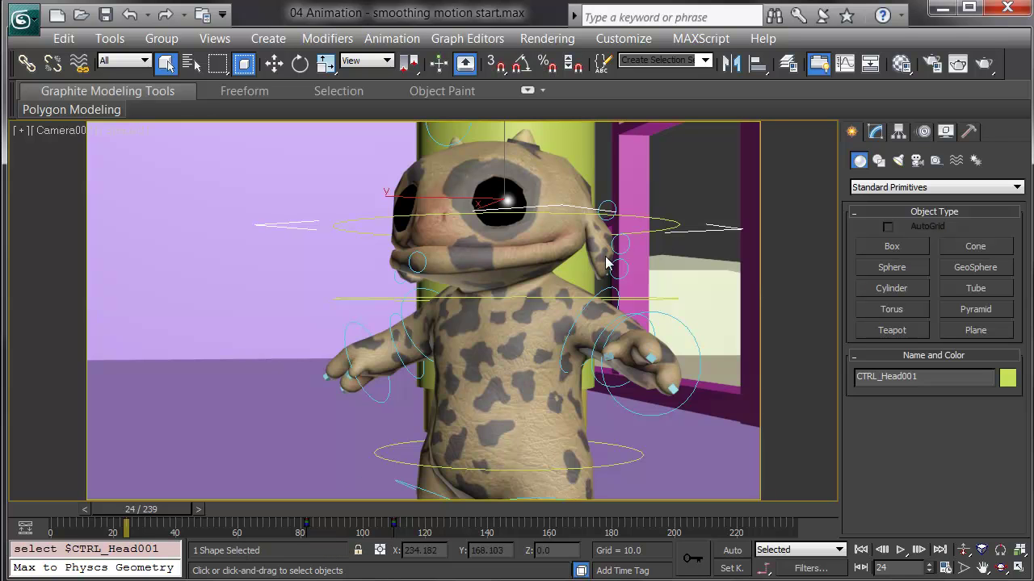
- Bring up the head key's time-slider menu to reach CTRL_Head001 X Rotation key properties
{"action": "right_click", "coordinate": [305, 529]}
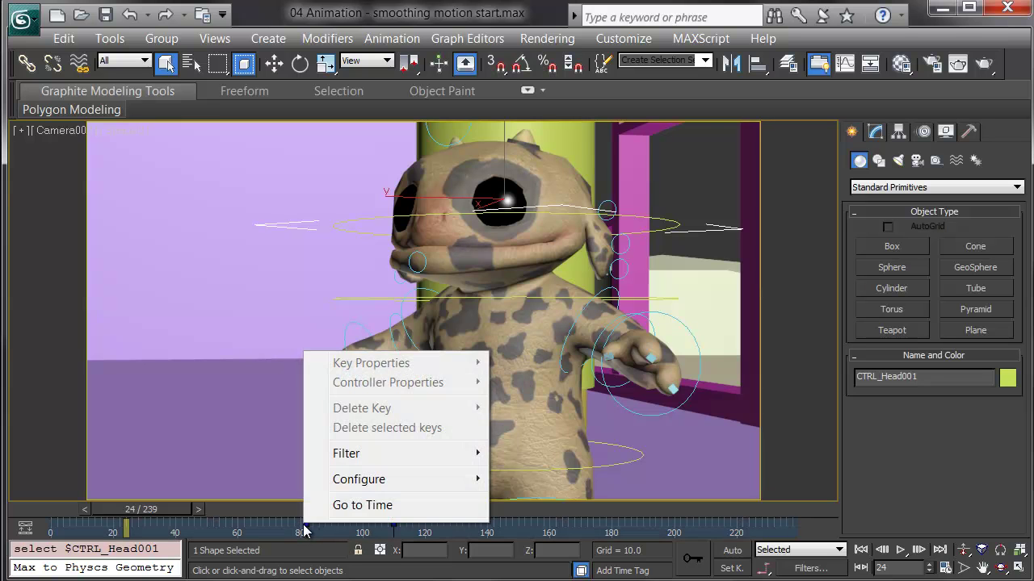
{"action": "left_click", "coordinate": [318, 526]}
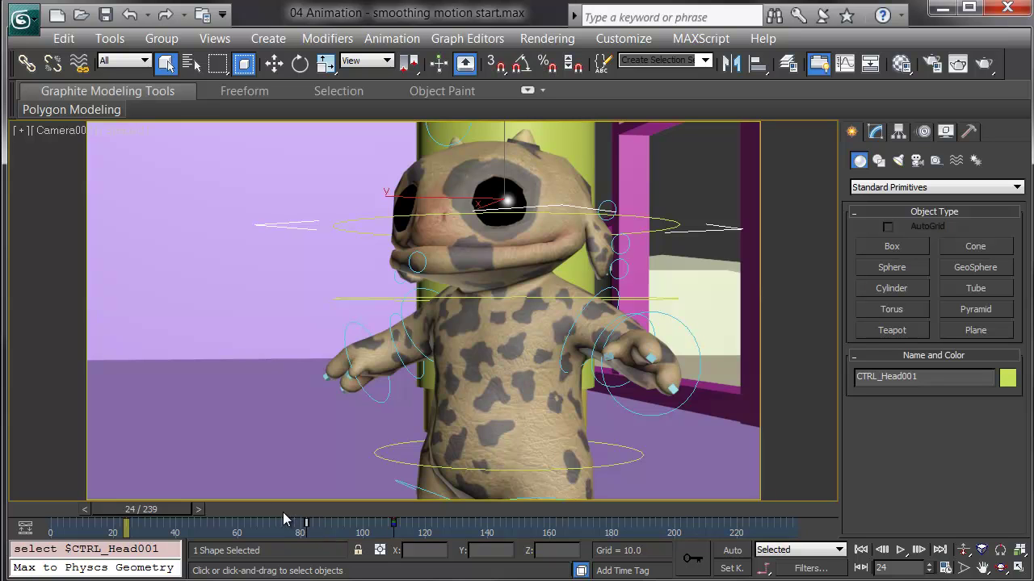
{"action": "right_click", "coordinate": [305, 522]}
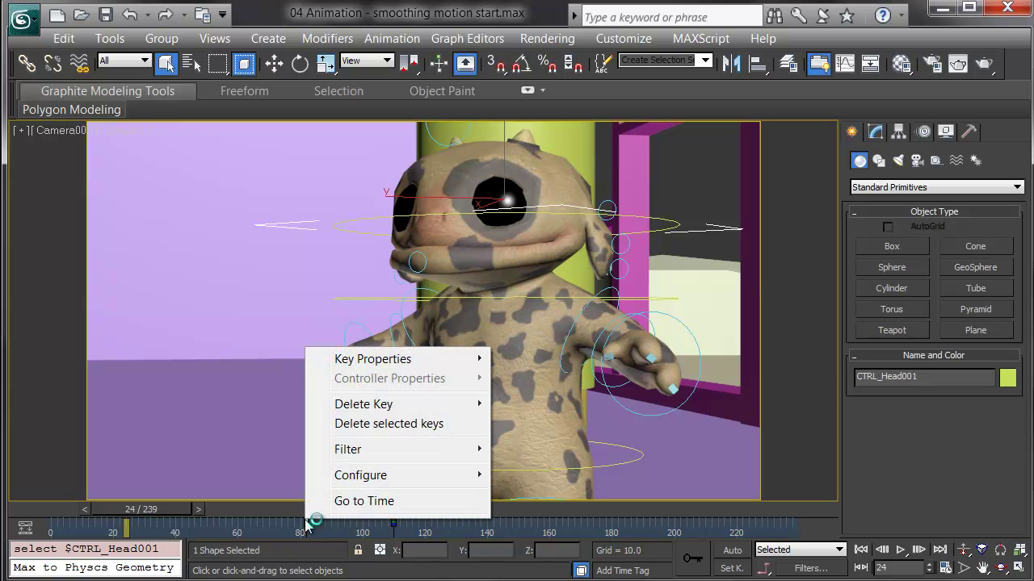
{"action": "mouse_move", "coordinate": [440, 367]}
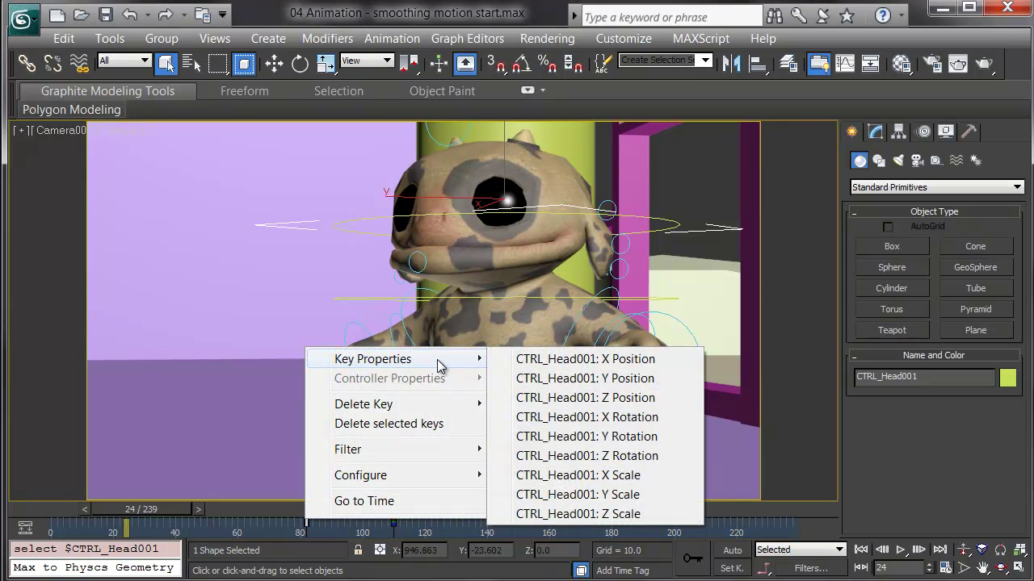
- Set the head's frame 82 X Rotation key In and Out tangents to Auto instead of stepped
{"action": "left_click", "coordinate": [618, 417]}
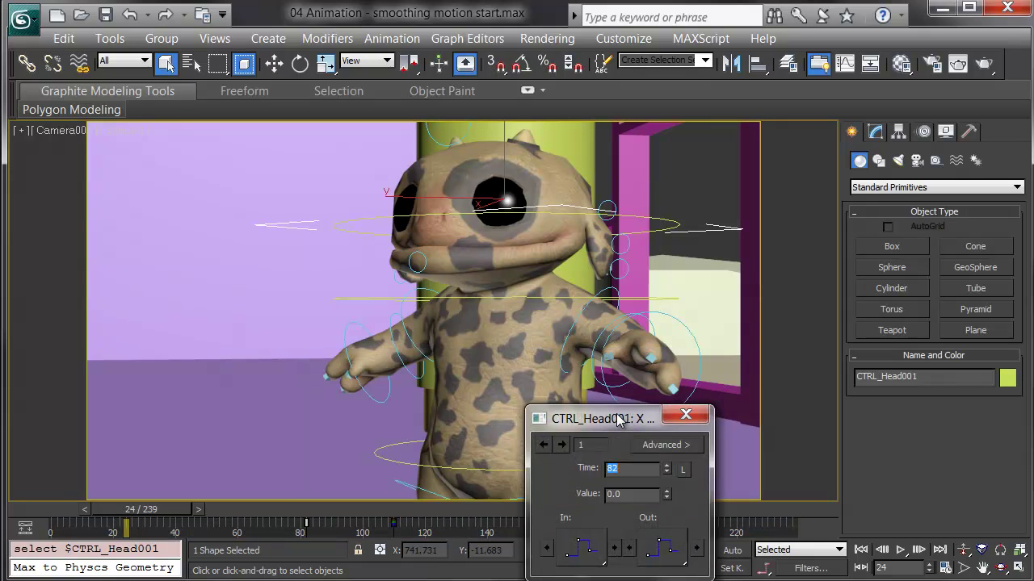
{"action": "left_click_drag", "start_coordinate": [635, 424], "coordinate": [648, 323]}
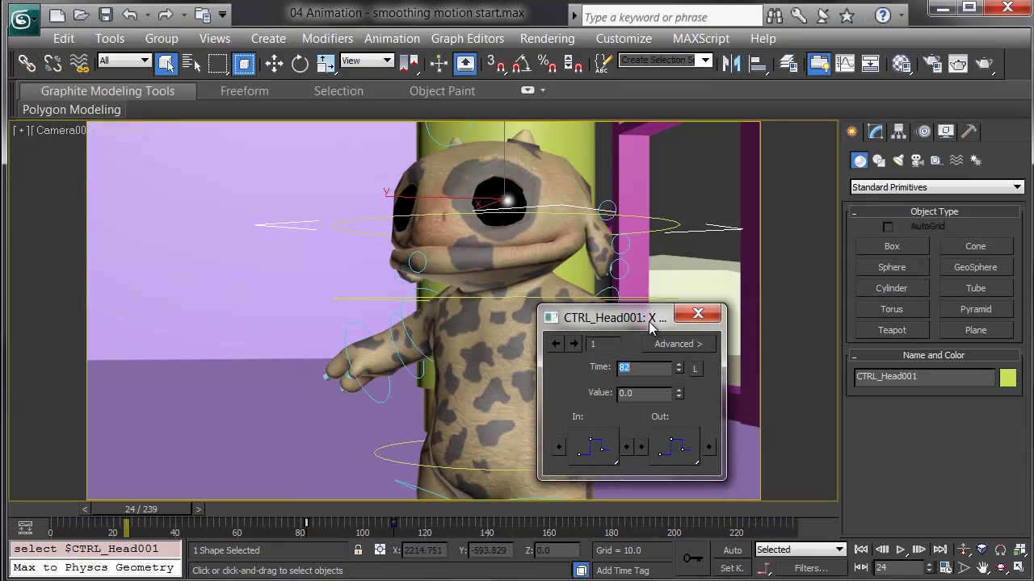
{"action": "left_click", "coordinate": [592, 452]}
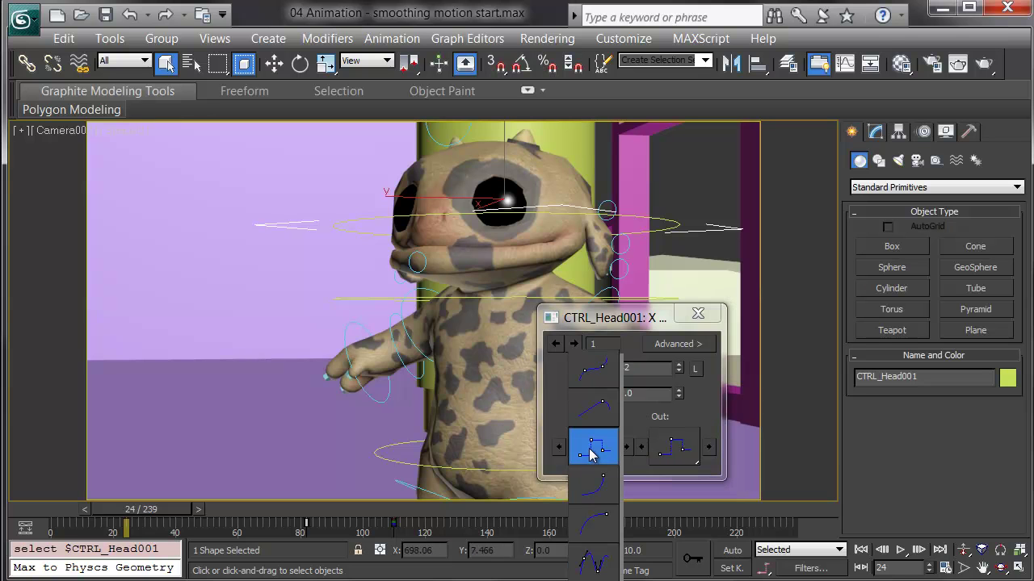
{"action": "left_click", "coordinate": [592, 452]}
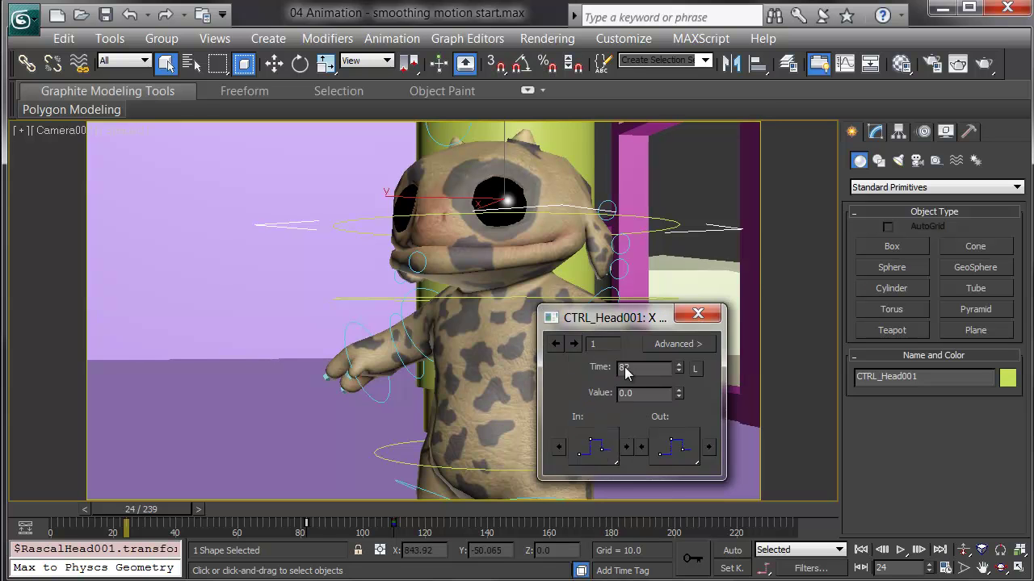
{"action": "left_click_drag", "start_coordinate": [623, 318], "coordinate": [661, 101]}
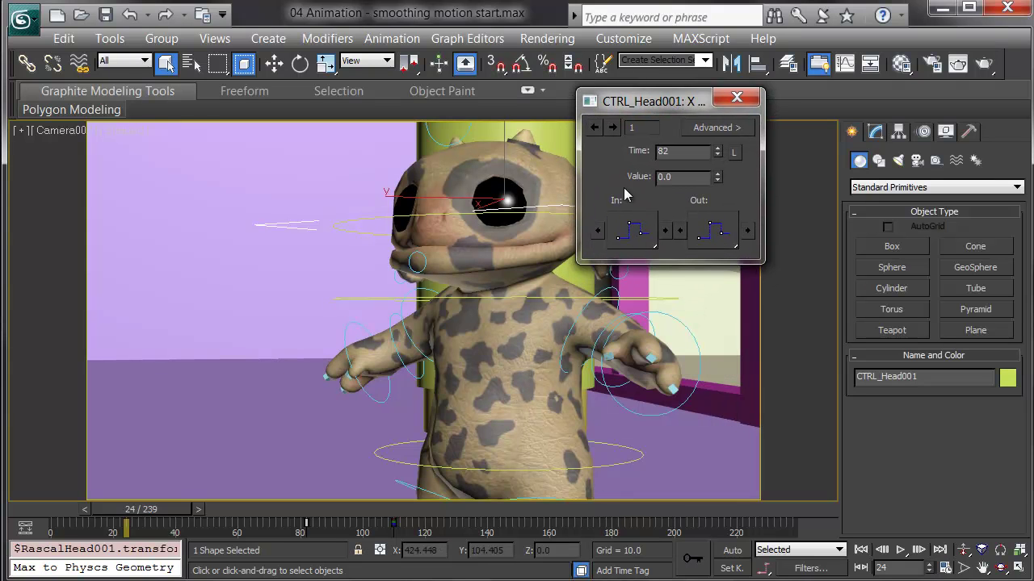
{"action": "left_click", "coordinate": [629, 232]}
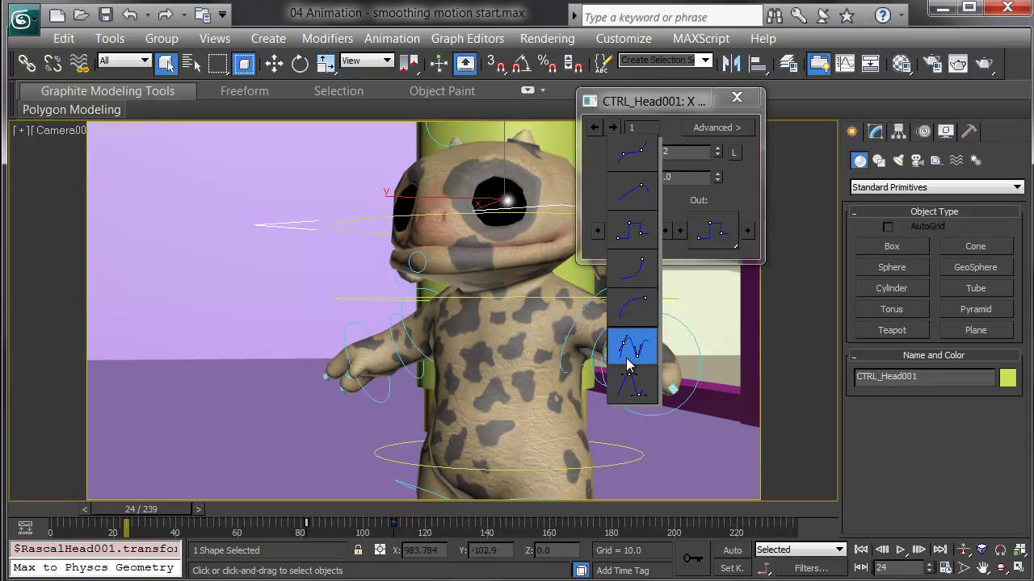
{"action": "left_click", "coordinate": [642, 390]}
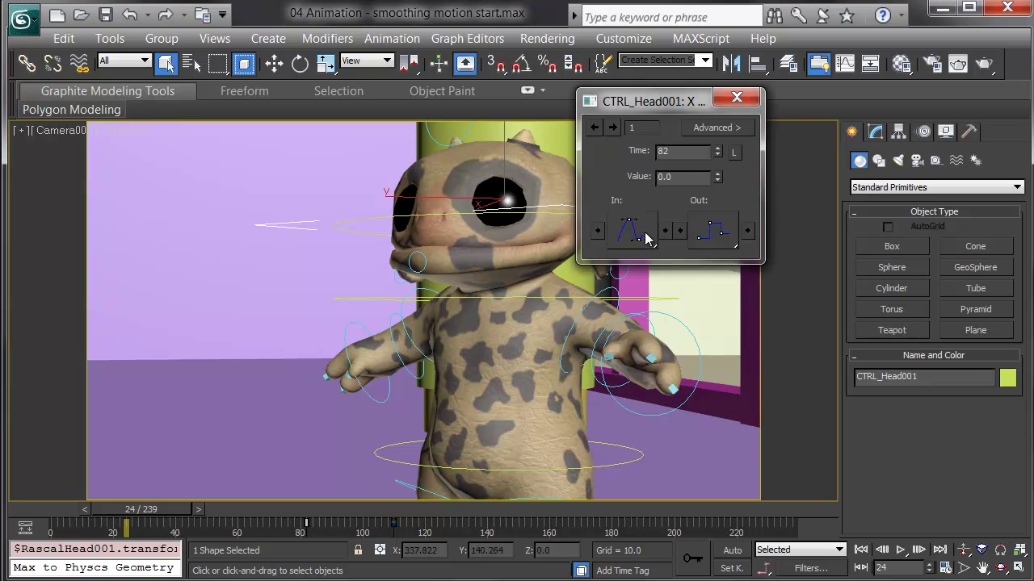
{"action": "left_click", "coordinate": [714, 233]}
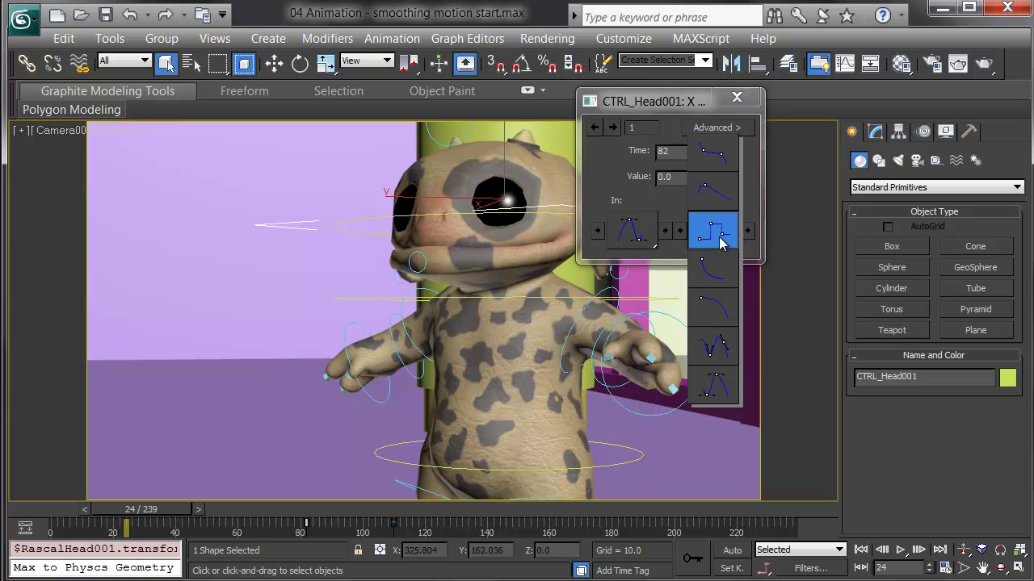
{"action": "left_click", "coordinate": [724, 391]}
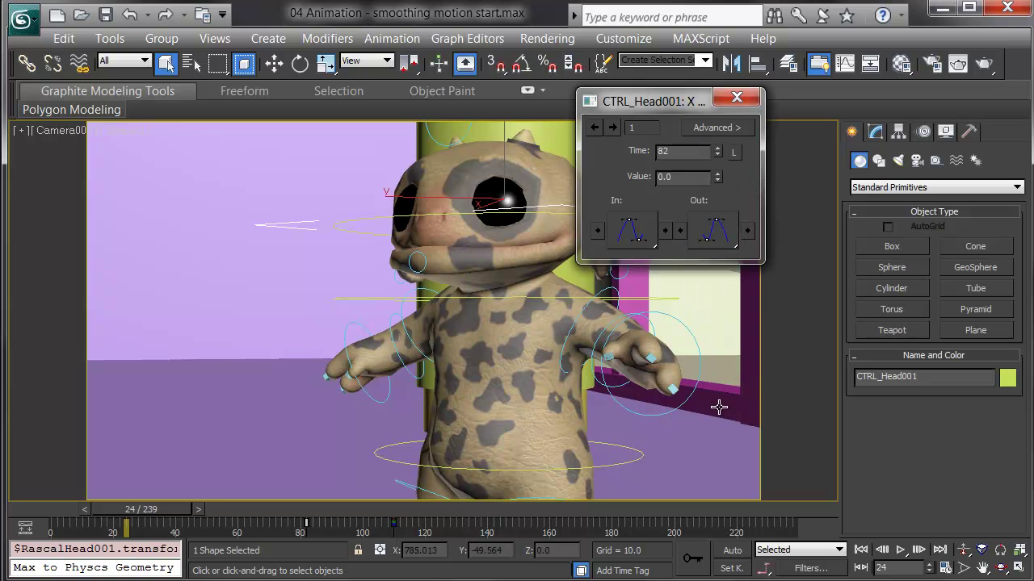
- Set the frame 110 key's Out tangent to Auto and the frame 82 key's Out to Slow
{"action": "left_click", "coordinate": [611, 128]}
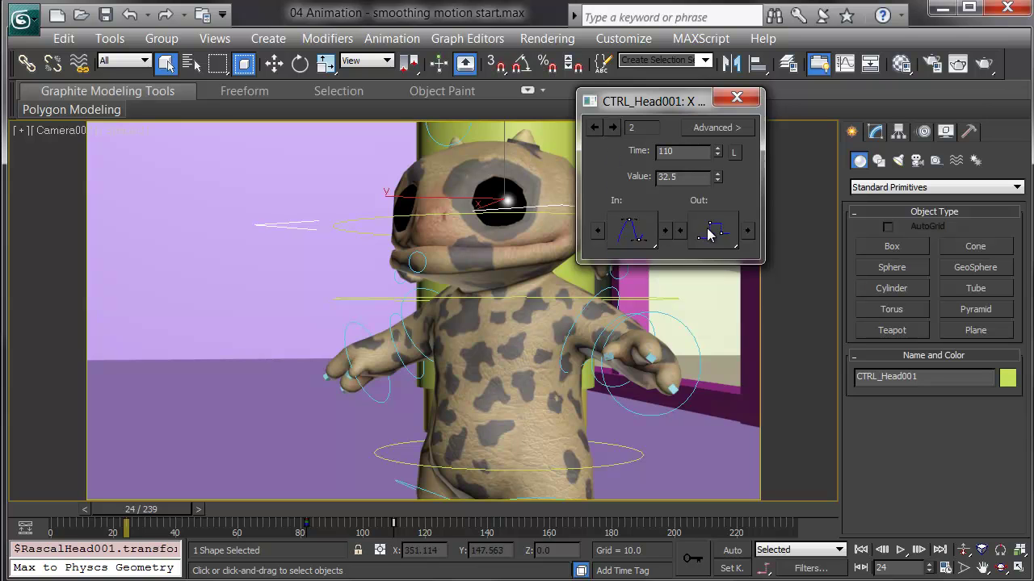
{"action": "left_click_drag", "start_coordinate": [708, 234], "coordinate": [728, 391]}
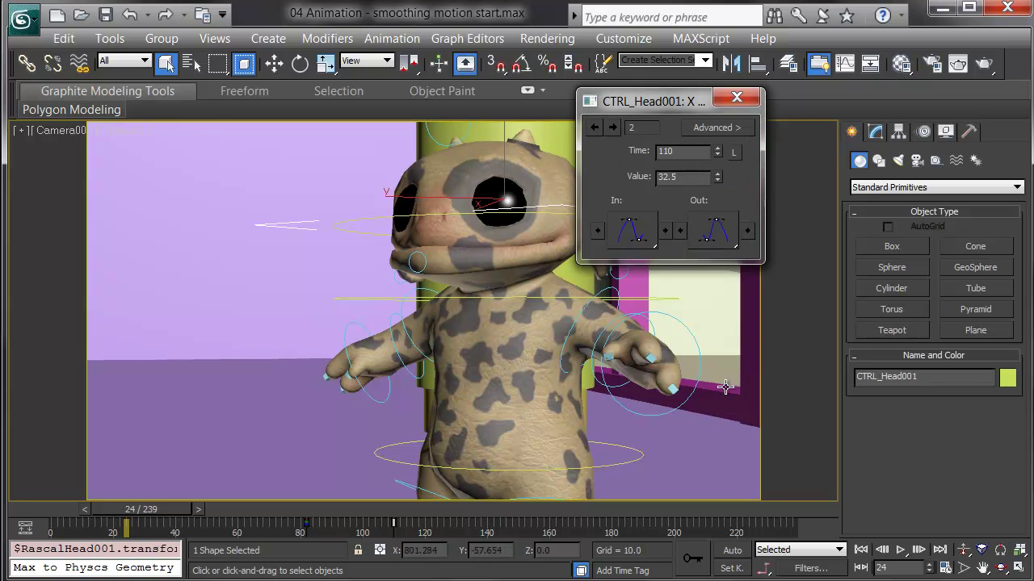
{"action": "left_click", "coordinate": [595, 128]}
{"action": "left_click_drag", "start_coordinate": [716, 230], "coordinate": [711, 119]}
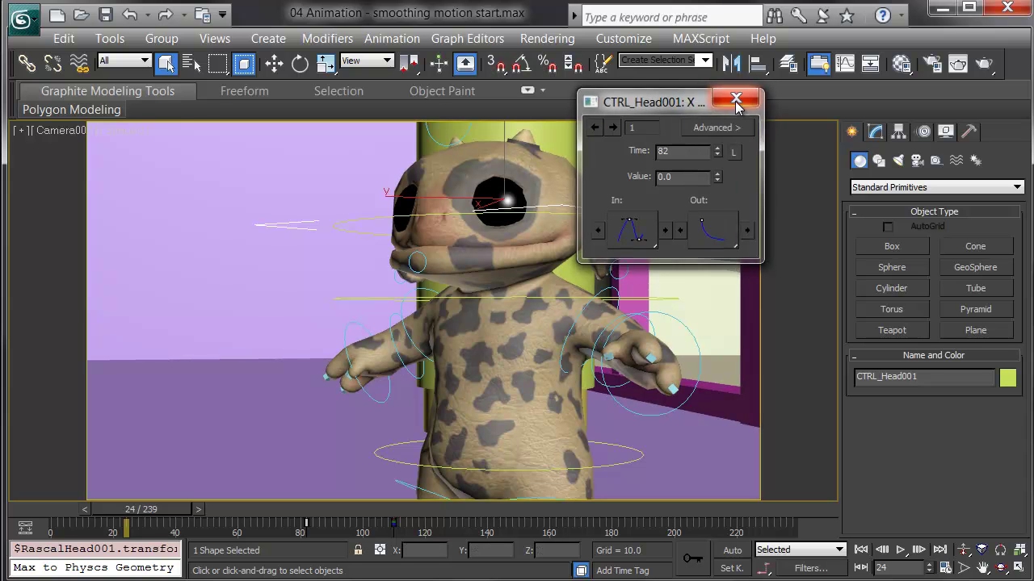
{"action": "left_click", "coordinate": [751, 101]}
- Scrub forward through the head turn and back to frame 88 to review it
{"action": "left_click_drag", "start_coordinate": [149, 513], "coordinate": [499, 522]}
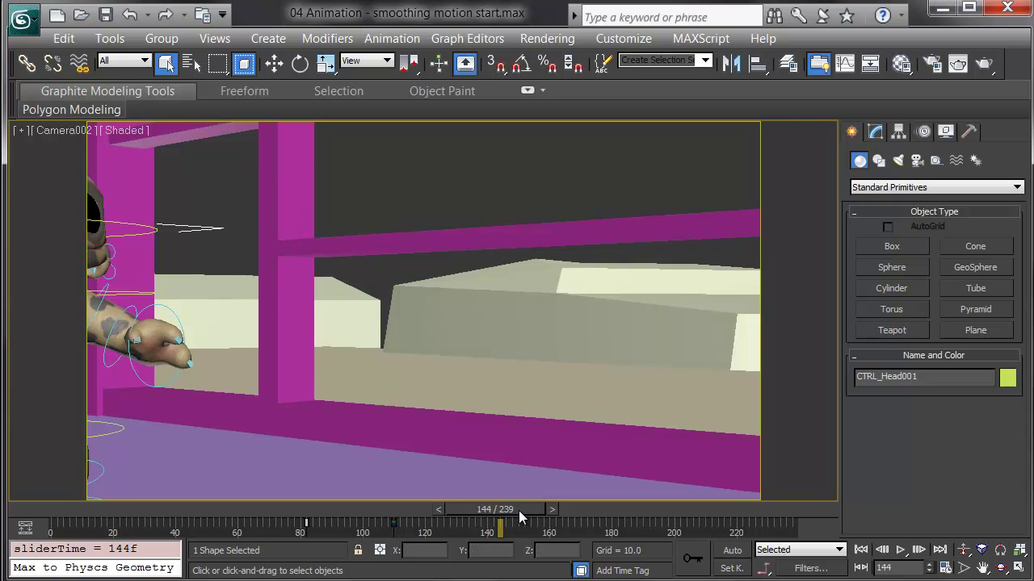
{"action": "left_click_drag", "start_coordinate": [521, 517], "coordinate": [355, 517]}
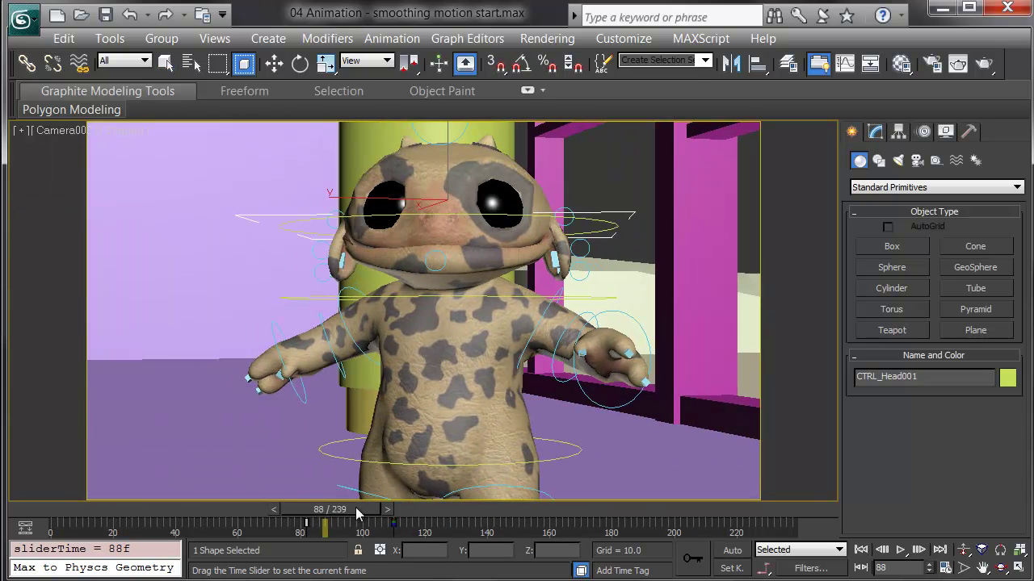
- Zoom into the head's X Rotation curve and lengthen the frame 110 key's incoming tangent handle
{"action": "left_click", "coordinate": [25, 529]}
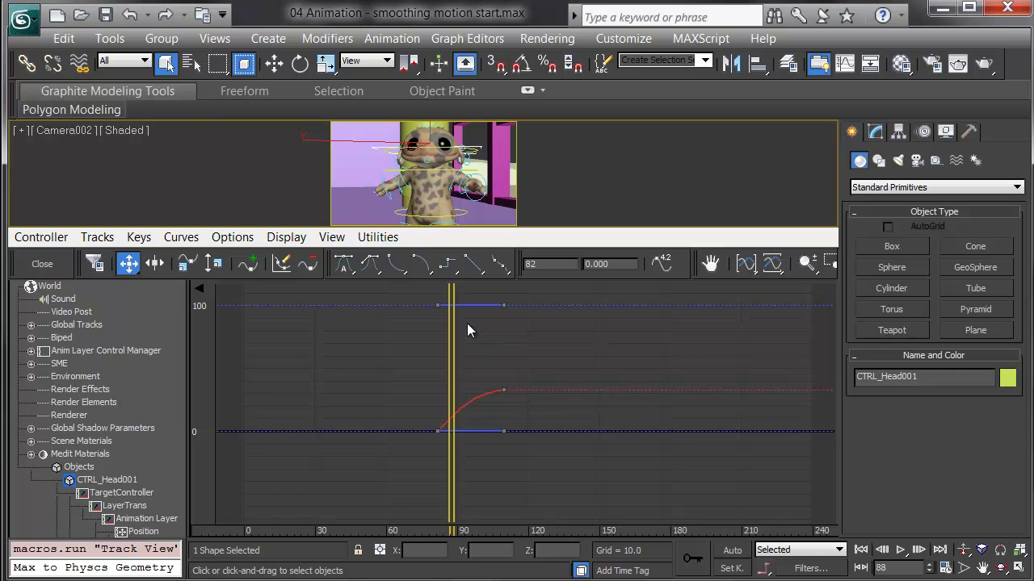
{"action": "left_click", "coordinate": [534, 355]}
{"action": "scroll", "coordinate": [527, 418], "scroll_direction": "up", "scroll_amount": 4}
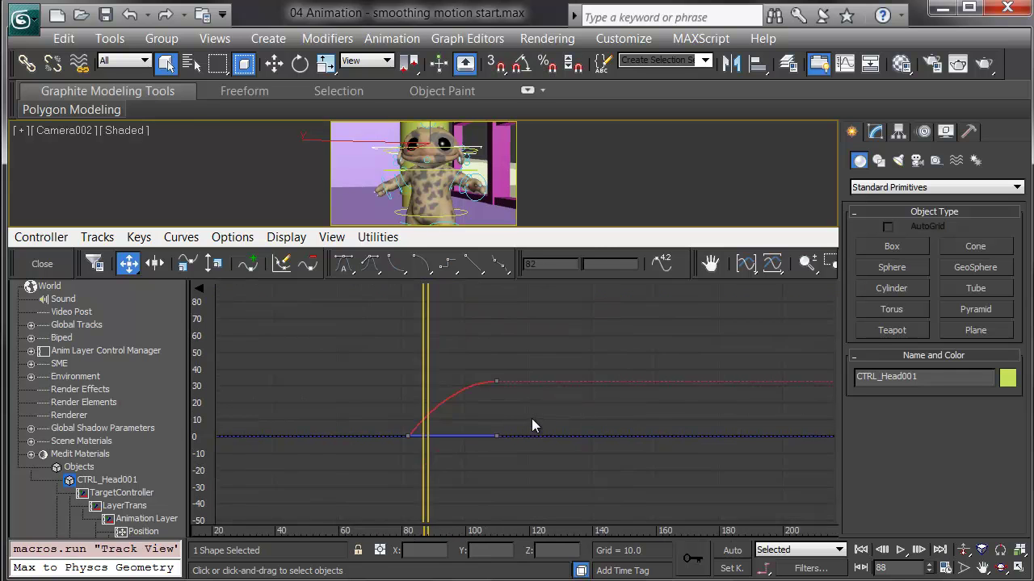
{"action": "scroll", "coordinate": [529, 417], "scroll_direction": "up", "scroll_amount": 2}
{"action": "left_click", "coordinate": [481, 360]}
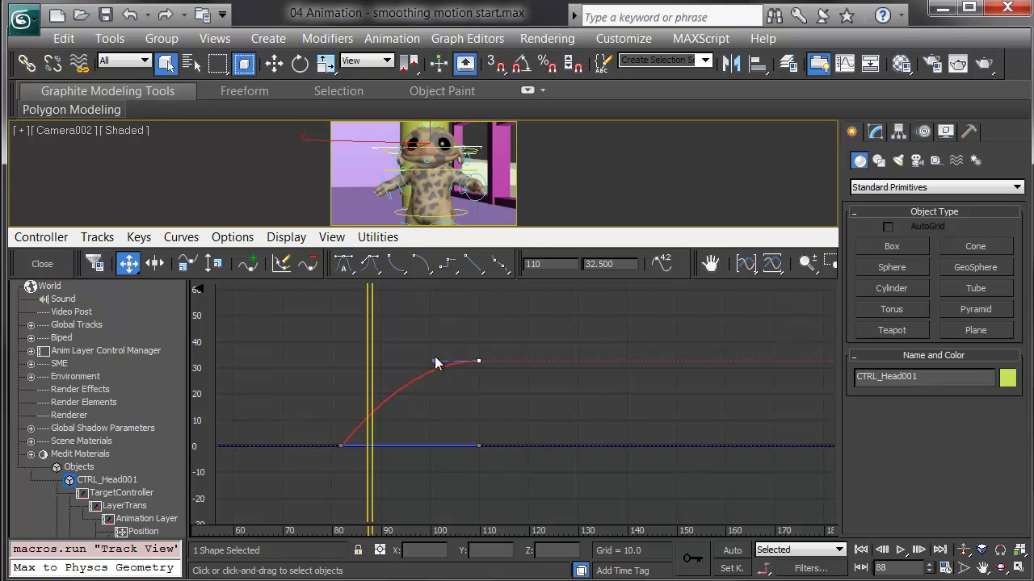
{"action": "left_click_drag", "start_coordinate": [434, 362], "coordinate": [411, 380]}
- Close the curve editor and scrub back to frame 71 to check the pose
{"action": "left_click", "coordinate": [42, 264]}
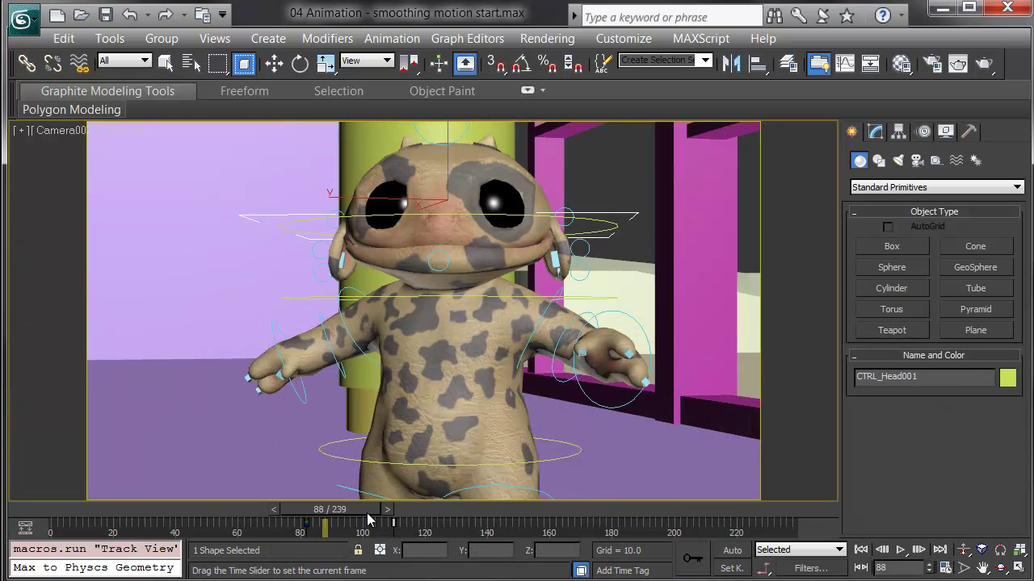
{"action": "left_click_drag", "start_coordinate": [373, 517], "coordinate": [317, 508]}
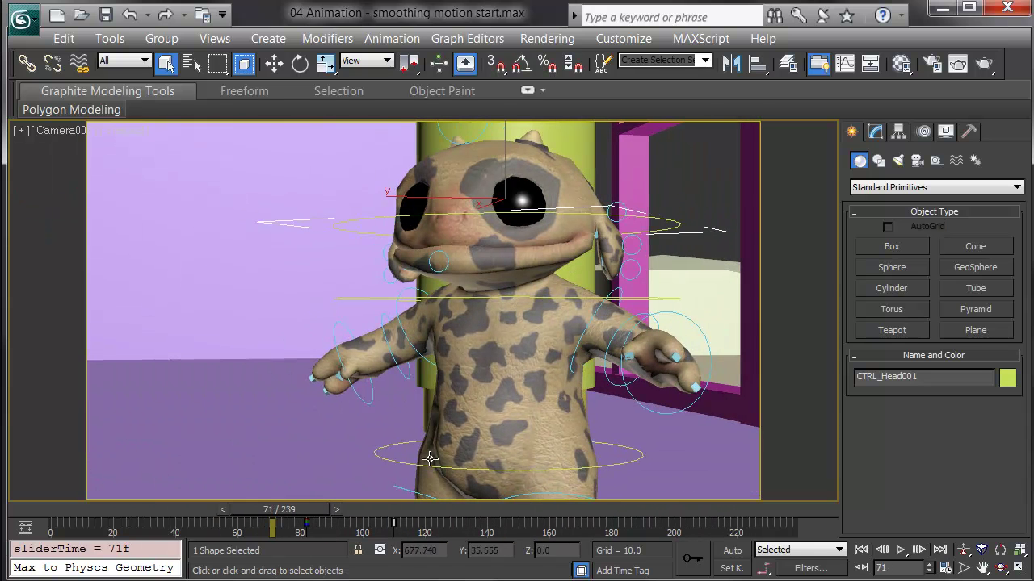